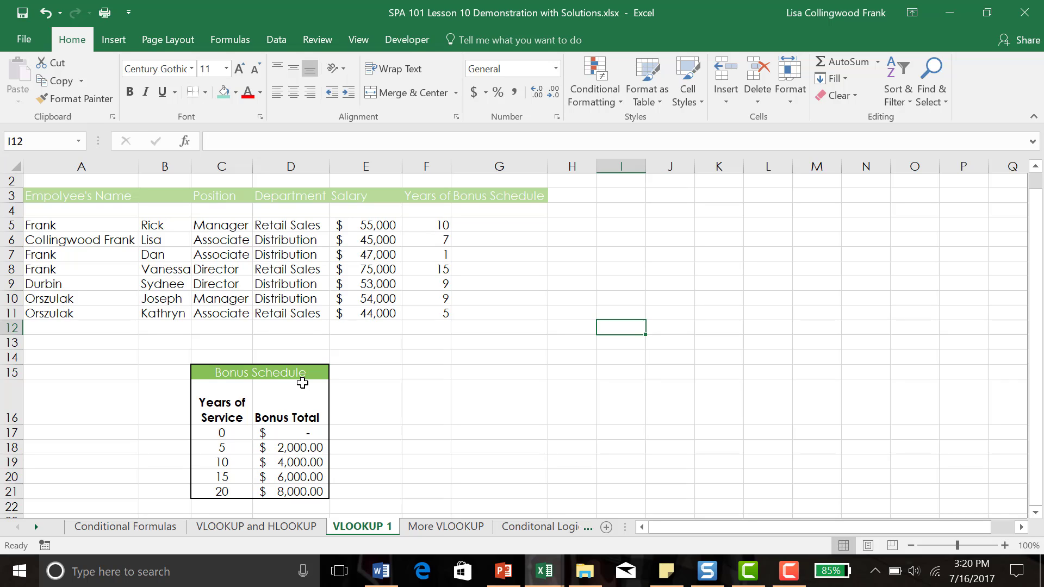
Step: Insert the VLOOKUP function into cell G5 by searching the function list for "vlookup"
{"action": "left_click", "coordinate": [493, 227]}
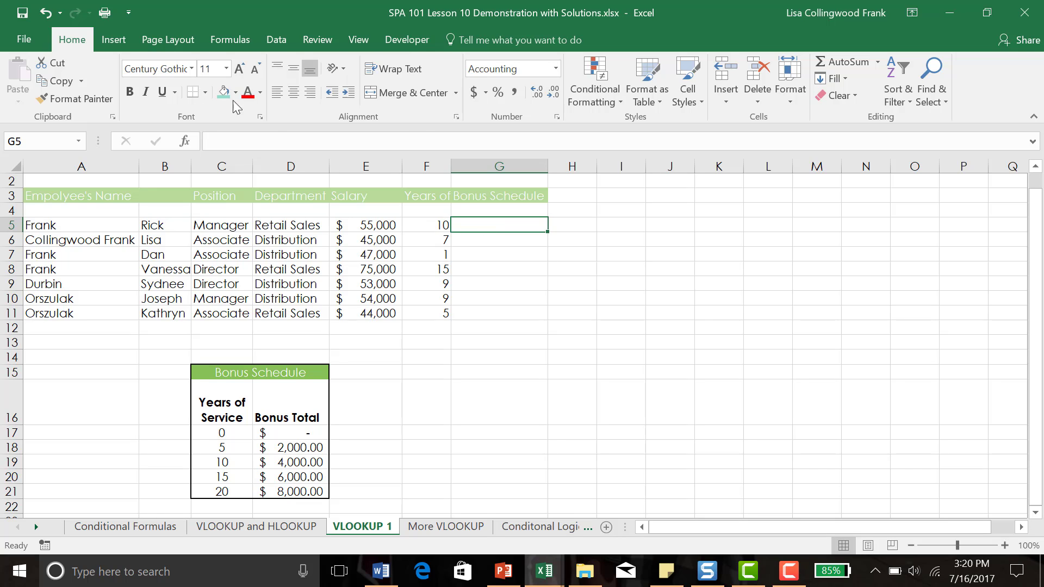
{"action": "left_click", "coordinate": [184, 140]}
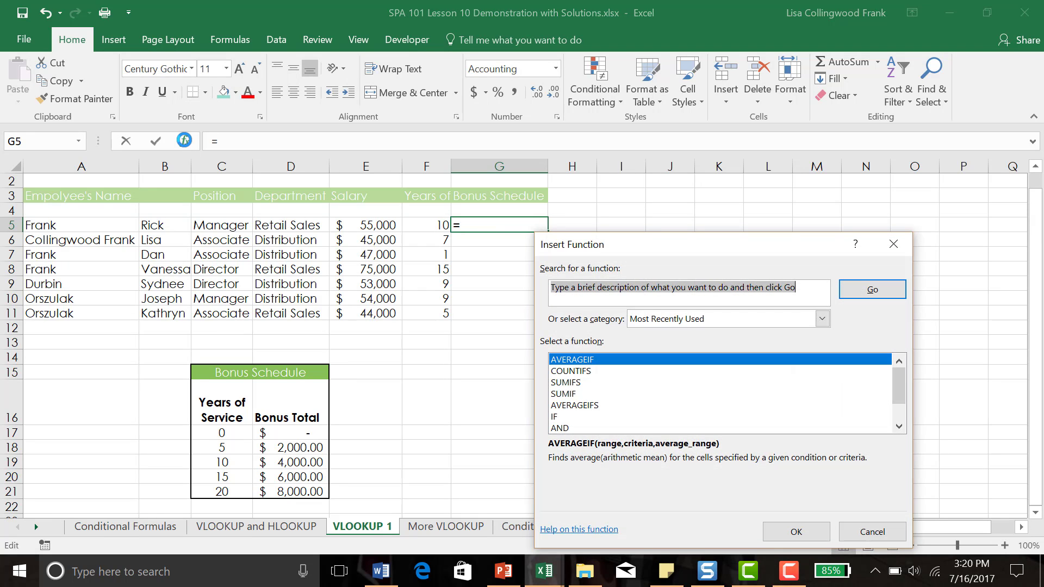
{"action": "type", "text": "v"}
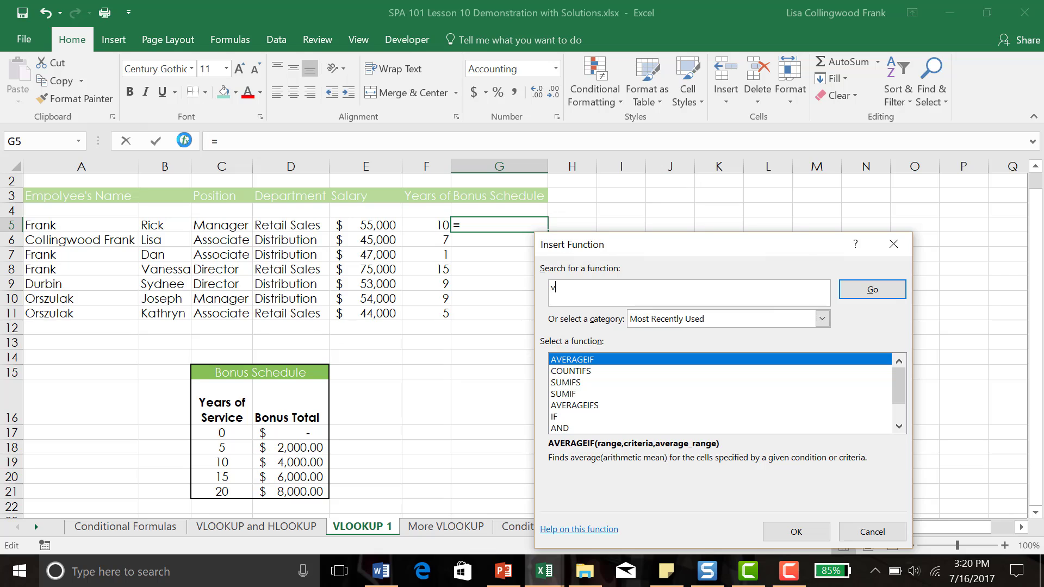
{"action": "type", "text": "lookup"}
{"action": "left_click", "coordinate": [857, 291]}
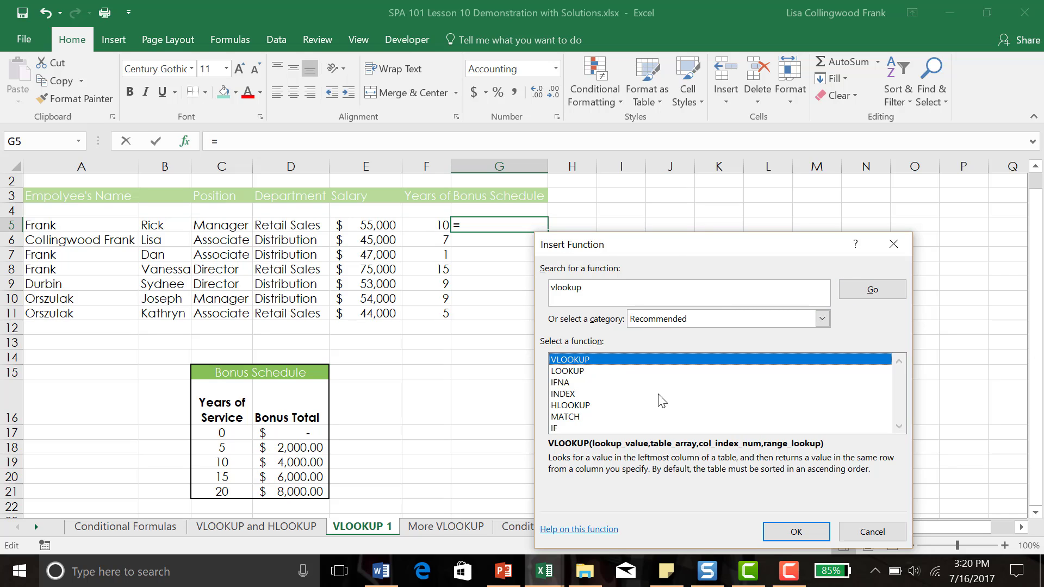
{"action": "left_click", "coordinate": [807, 533]}
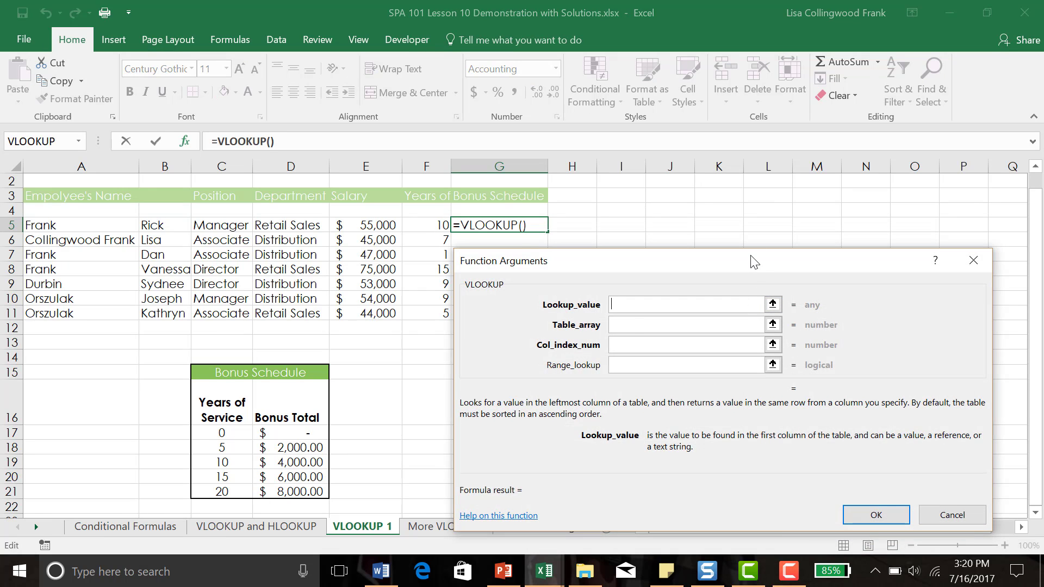
Step: Set the VLOOKUP lookup value to F5 and the table array to the bonus schedule range C17:D21
{"action": "left_click_drag", "start_coordinate": [750, 261], "coordinate": [763, 195]}
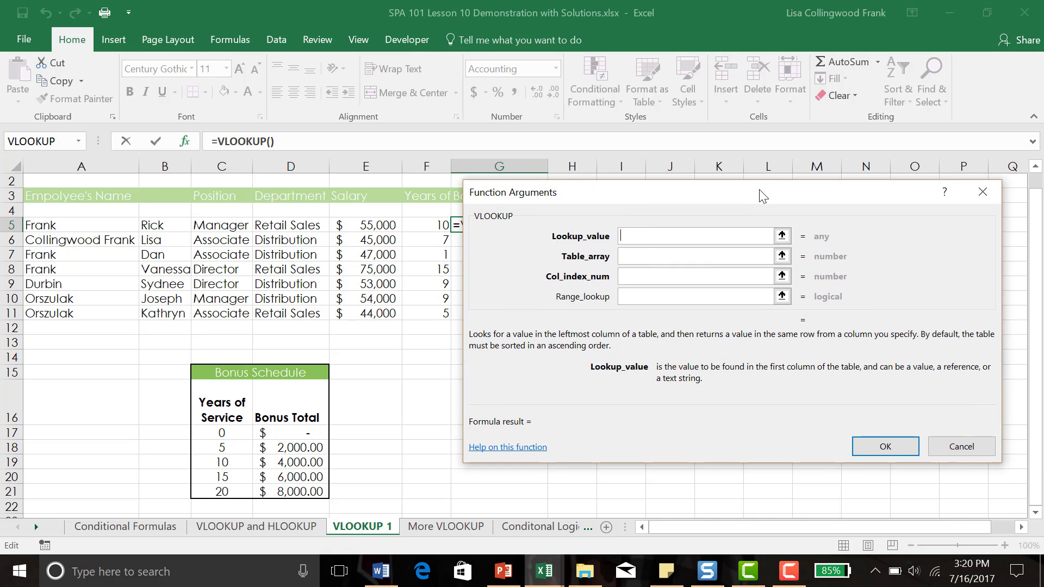
{"action": "left_click_drag", "start_coordinate": [761, 194], "coordinate": [791, 254]}
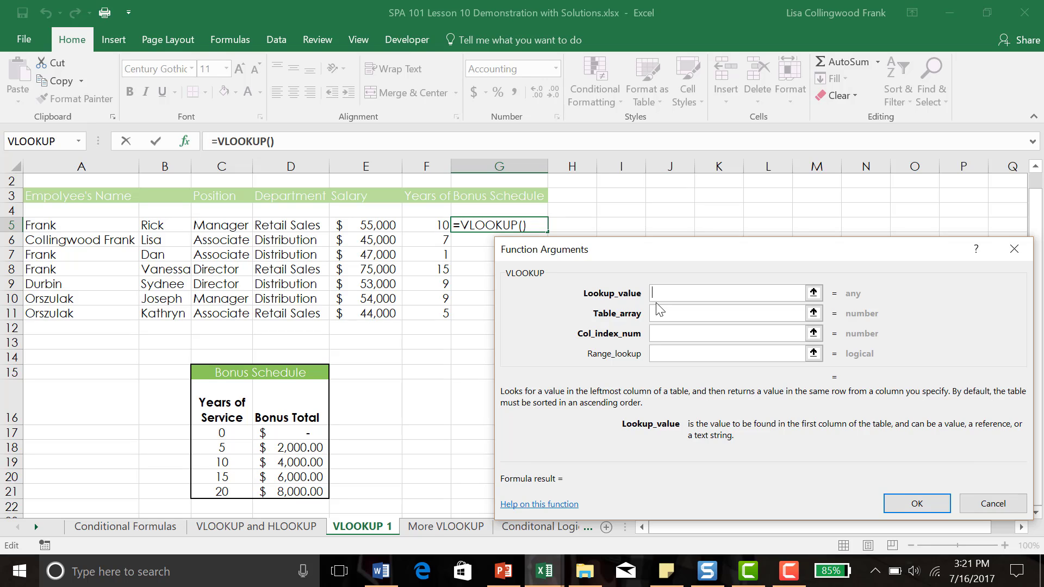
{"action": "left_click", "coordinate": [436, 227]}
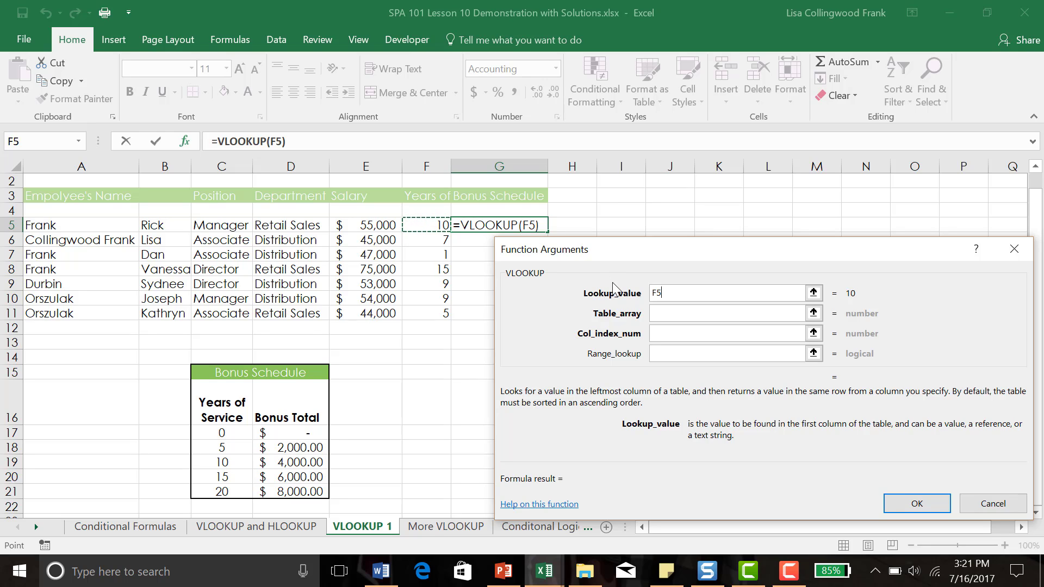
{"action": "left_click", "coordinate": [669, 312]}
{"action": "left_click", "coordinate": [666, 311]}
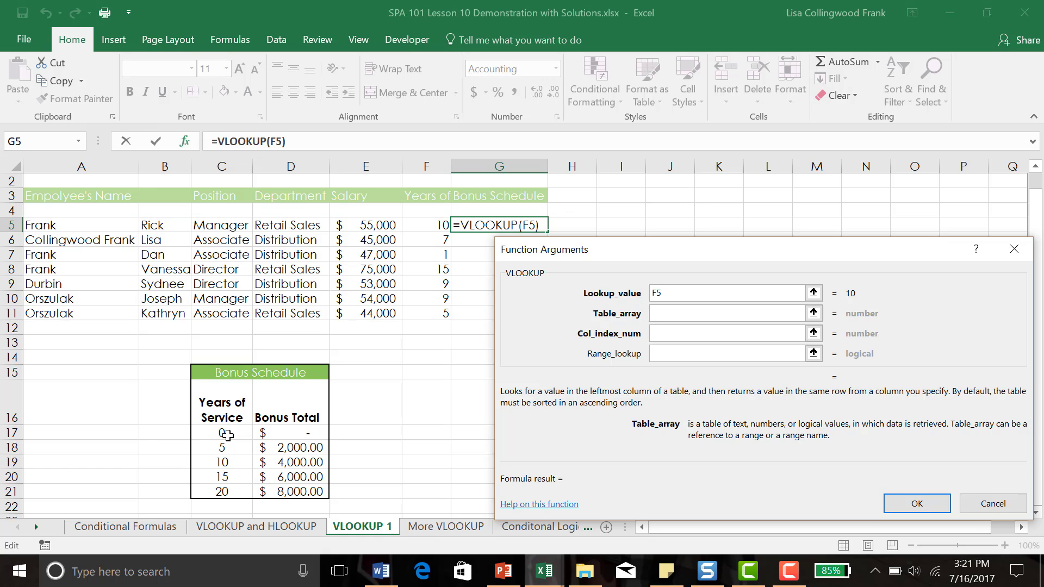
{"action": "left_click_drag", "start_coordinate": [215, 434], "coordinate": [283, 341]}
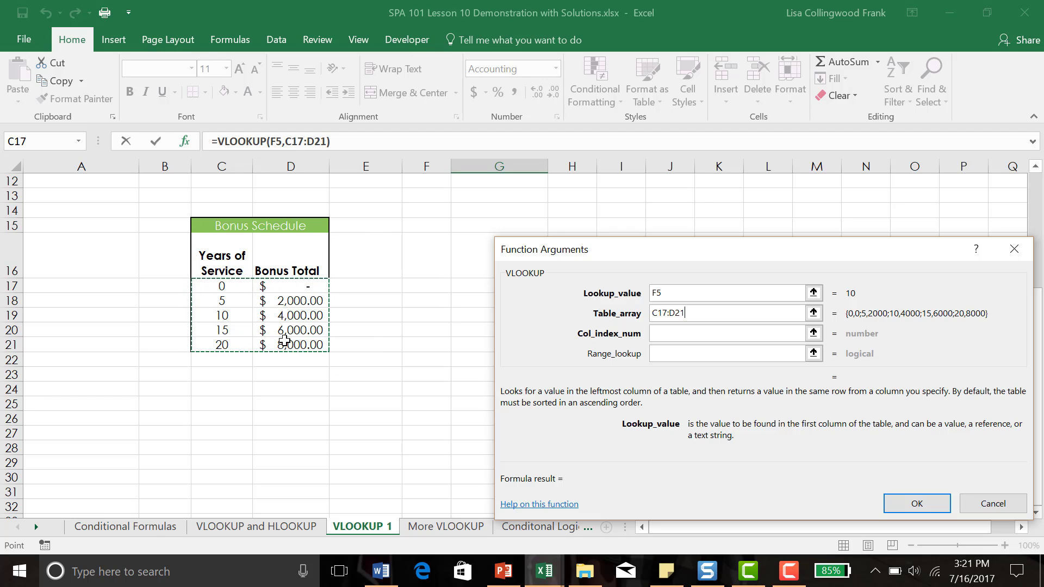
Step: Set the column index number to 2 and the range lookup to true, completing the VLOOKUP formula in G5
{"action": "left_click", "coordinate": [660, 331]}
{"action": "left_click", "coordinate": [660, 331]}
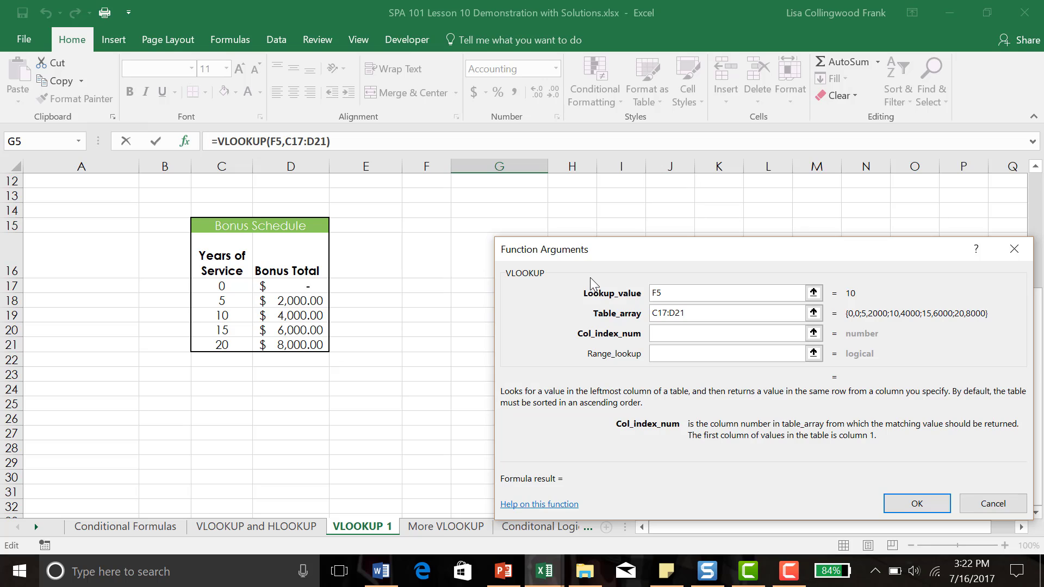
{"action": "type", "text": "2"}
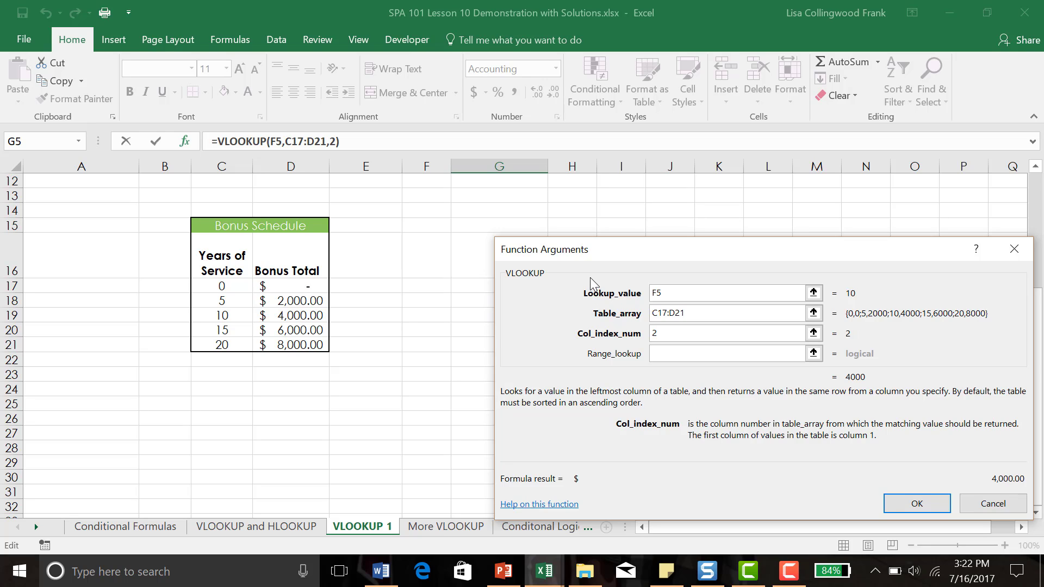
{"action": "left_click", "coordinate": [670, 351]}
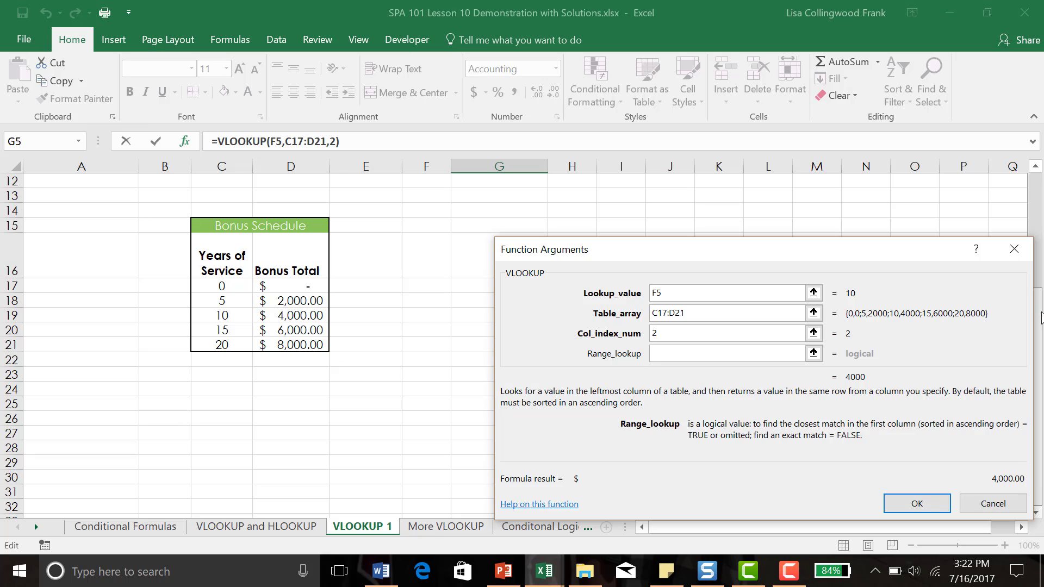
{"action": "scroll", "coordinate": [1042, 318], "scroll_direction": "up", "scroll_amount": 2}
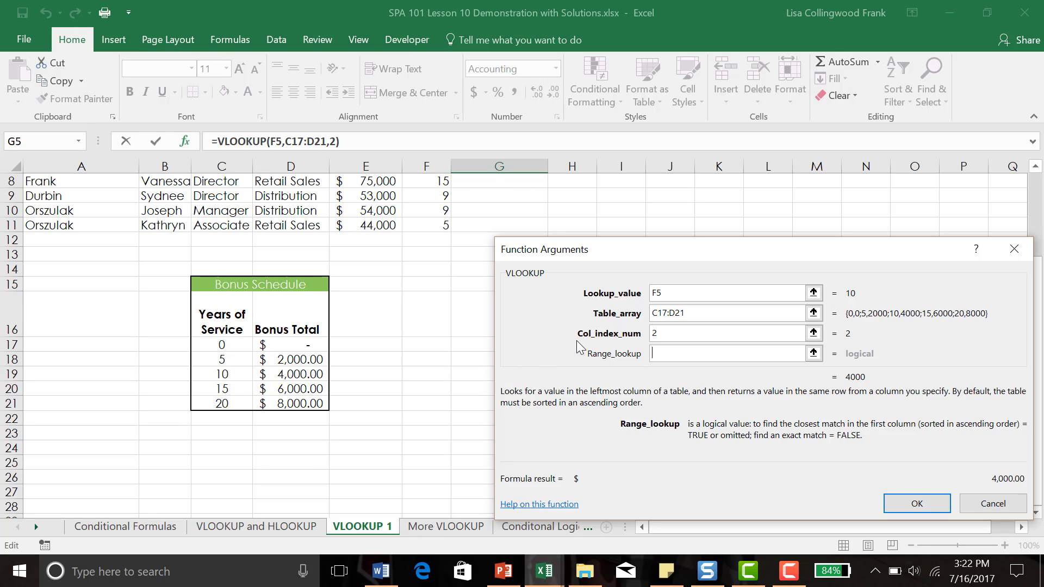
{"action": "type", "text": "true"}
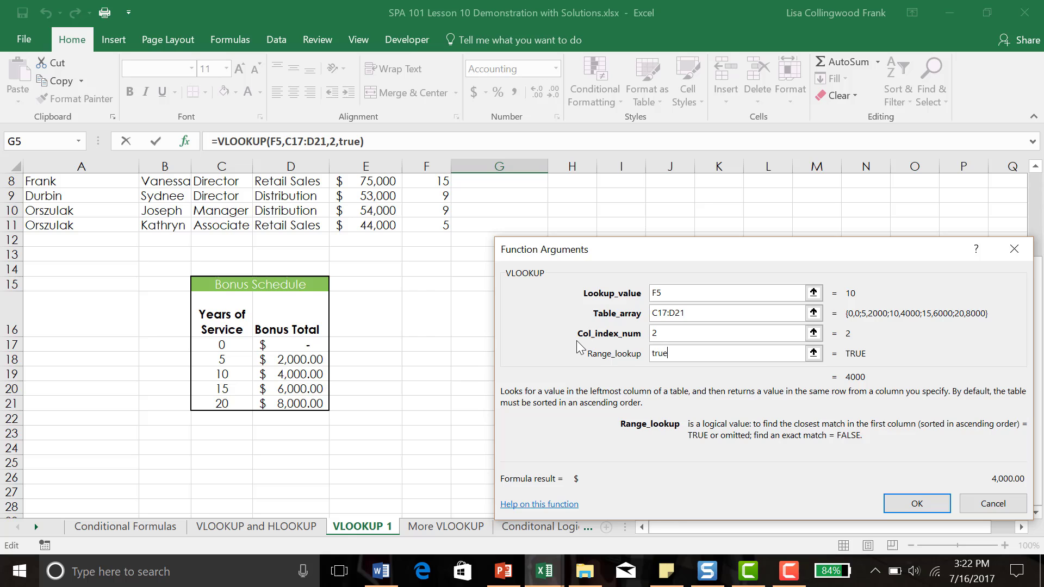
{"action": "left_click", "coordinate": [917, 503]}
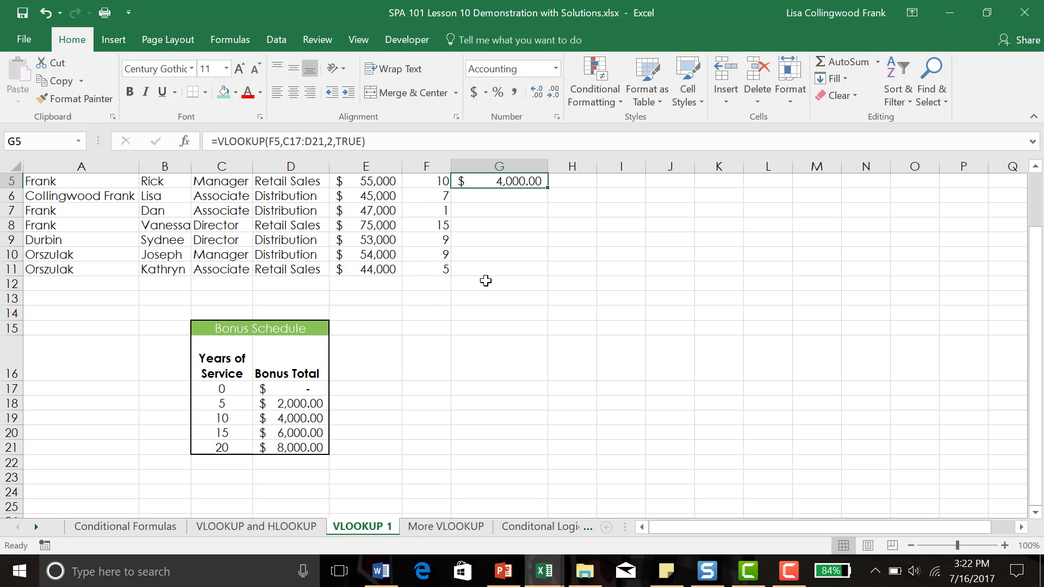
Step: Fill the G5 formula down to G11 and make the table range in G5 absolute as $C$17:$D$21
{"action": "left_click_drag", "start_coordinate": [548, 189], "coordinate": [539, 272]}
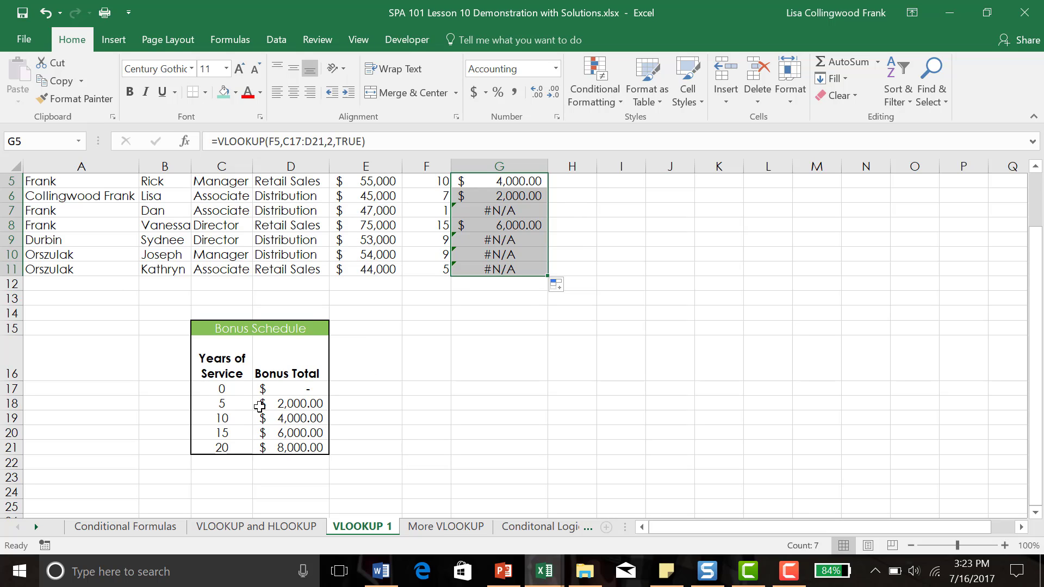
{"action": "left_click", "coordinate": [292, 142]}
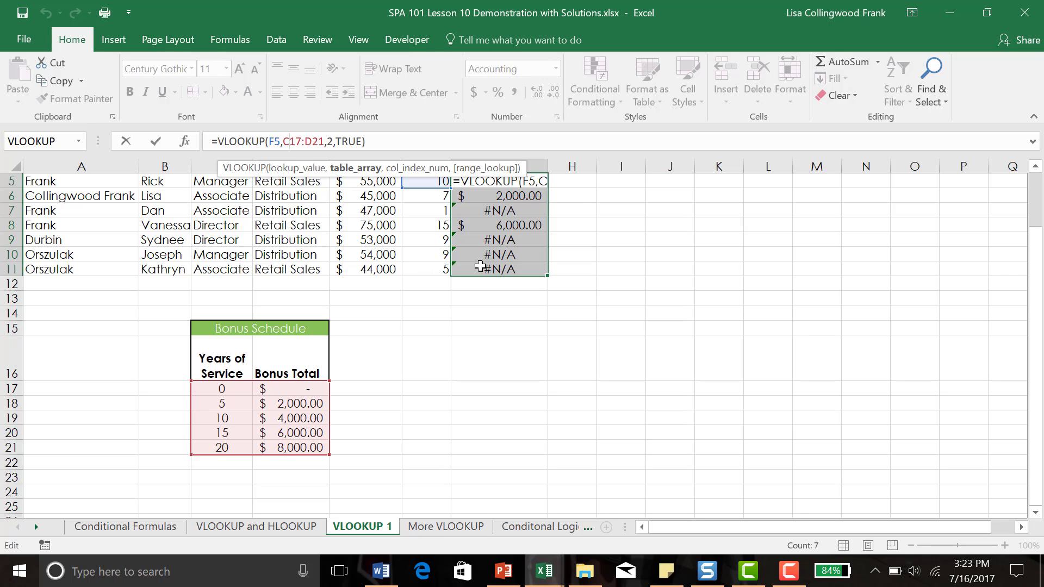
{"action": "key", "text": "F4"}
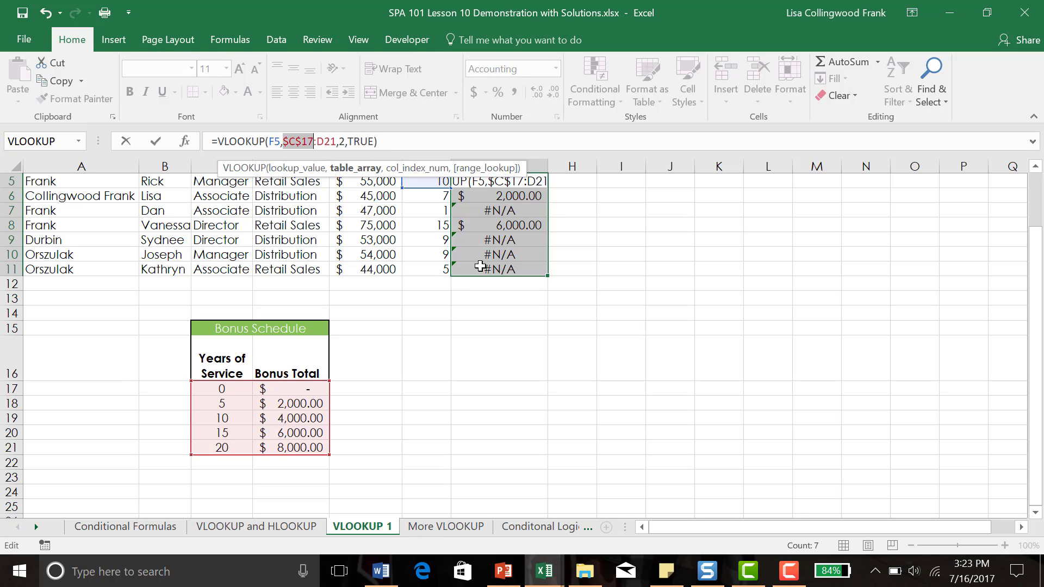
{"action": "key", "text": "Right"}
{"action": "key", "text": "Right"}
{"action": "key", "text": "F4"}
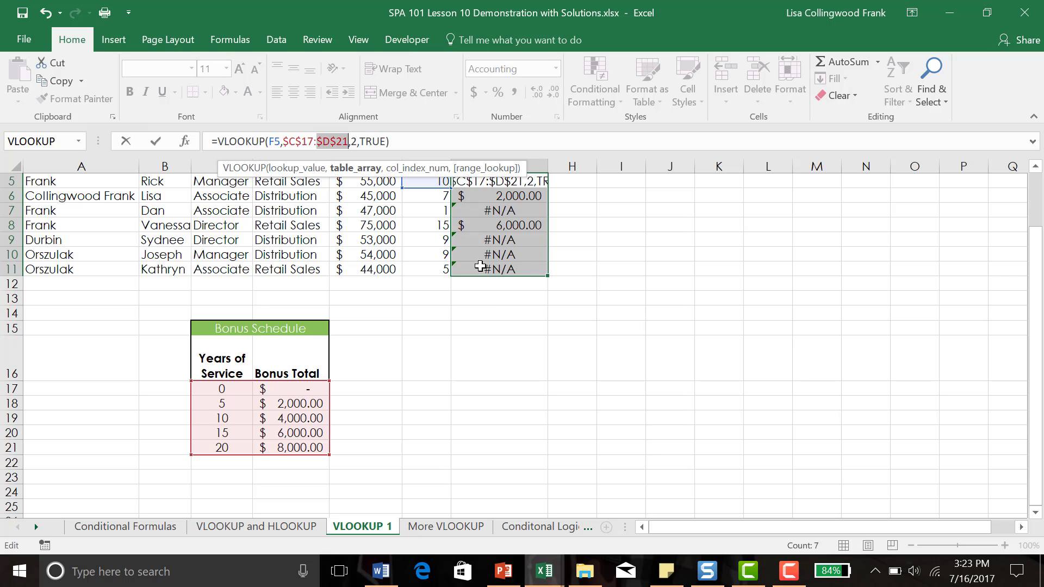
{"action": "key", "text": "Return"}
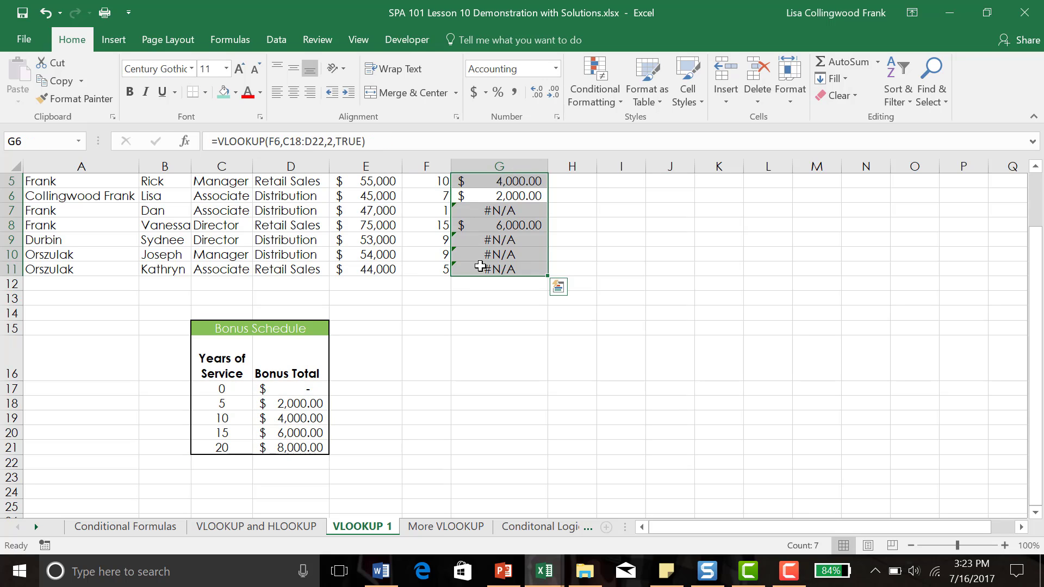
Step: Fill the VLOOKUP formula with the absolute table range from G5 down through G11
{"action": "left_click", "coordinate": [537, 182]}
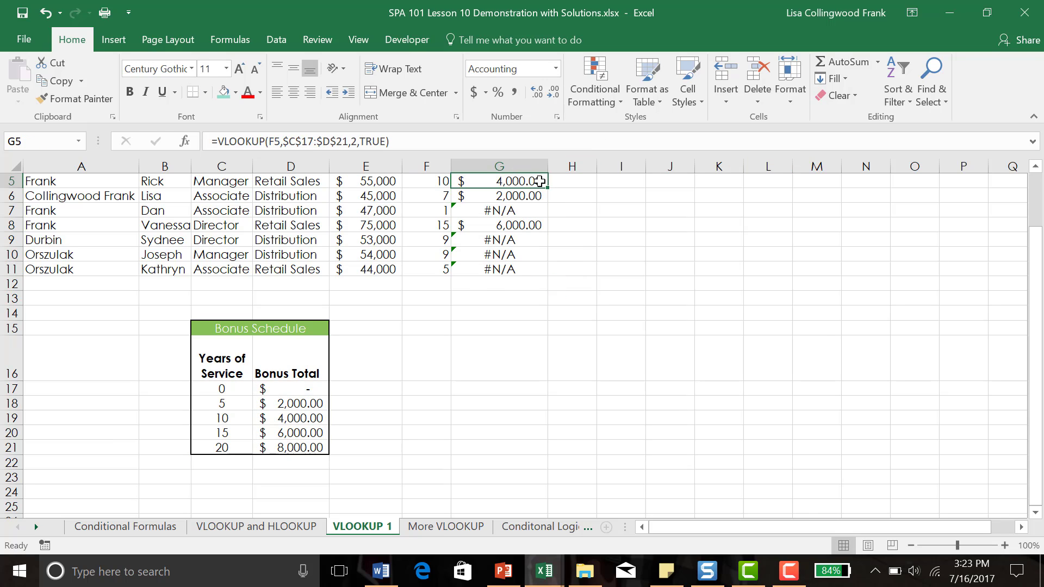
{"action": "left_click_drag", "start_coordinate": [548, 187], "coordinate": [537, 275]}
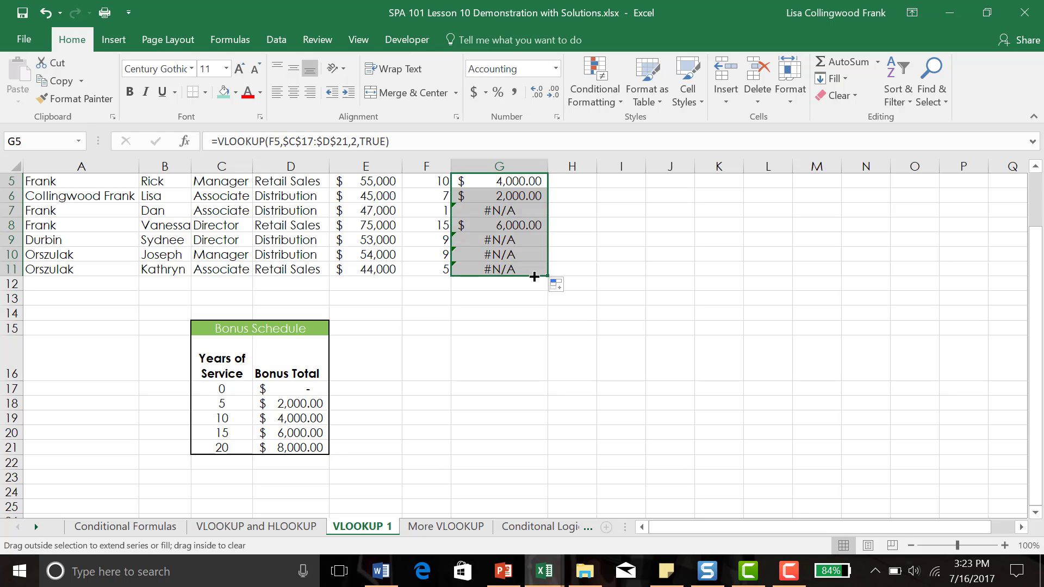
{"action": "right_click", "coordinate": [1032, 378]}
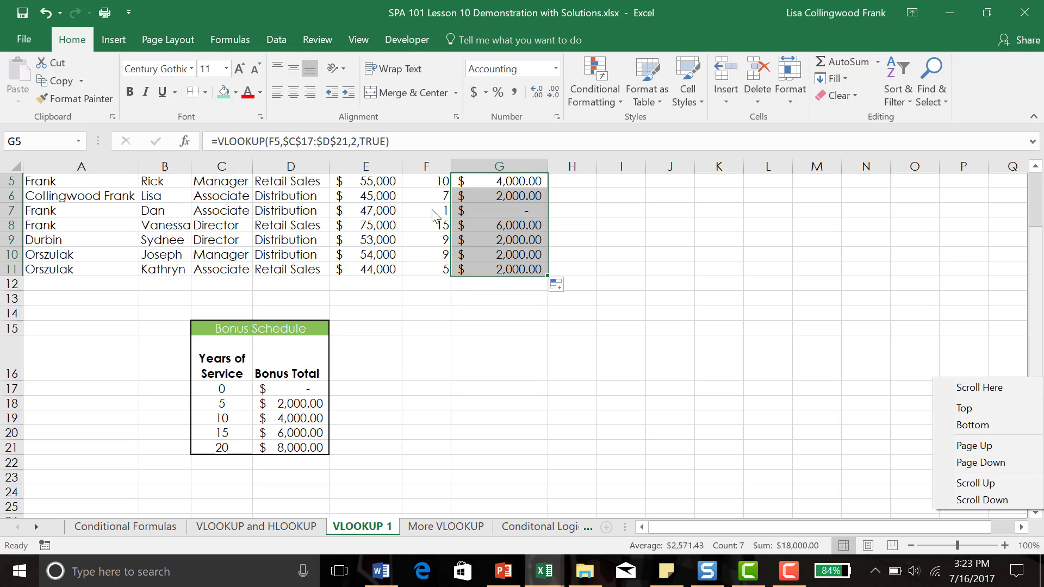
Step: Set the years of service in cell F7 to 9 and reselect that cell
{"action": "left_click", "coordinate": [432, 211]}
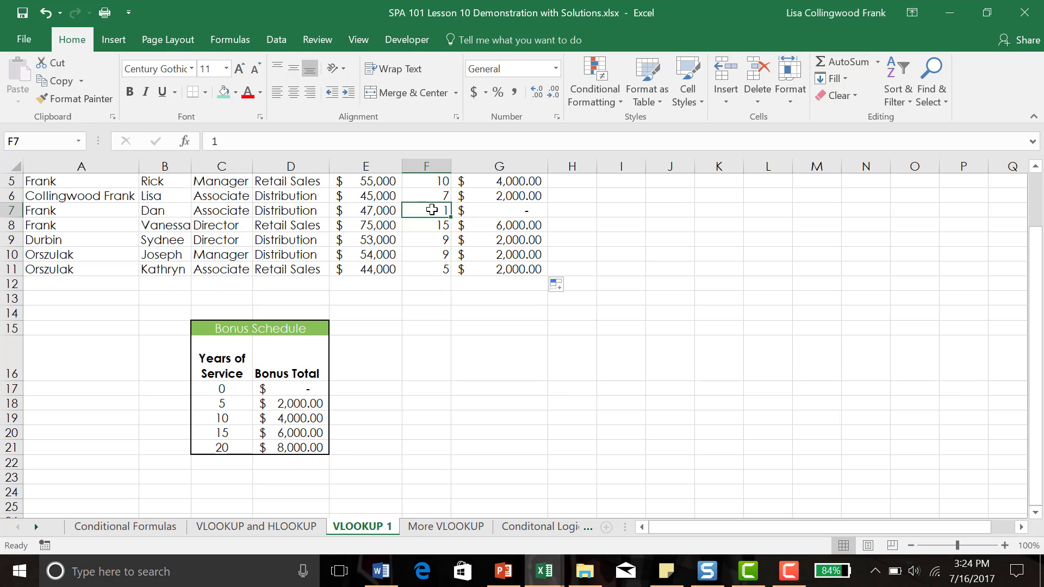
{"action": "type", "text": "9"}
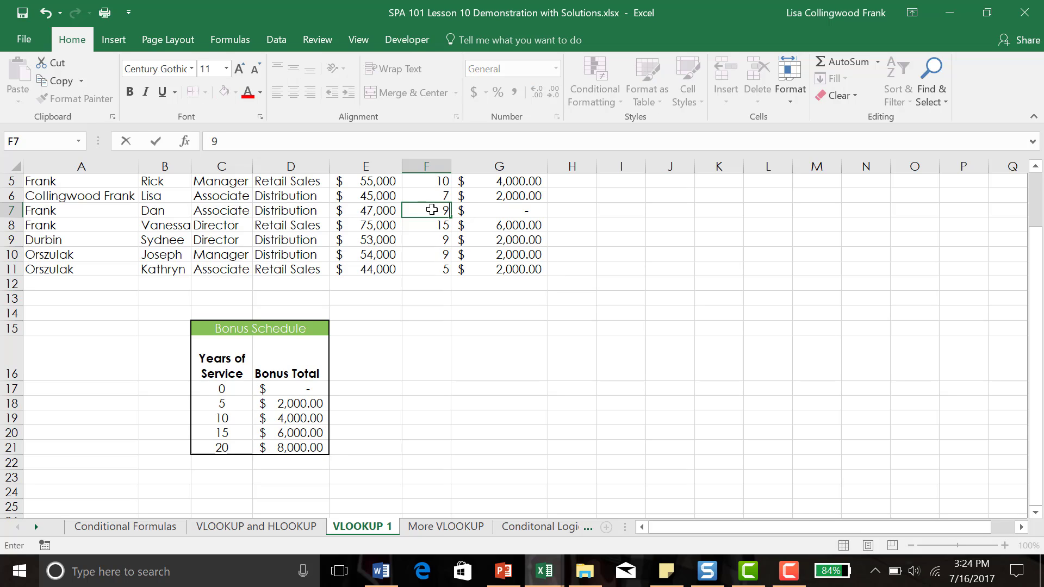
{"action": "key", "text": "Return"}
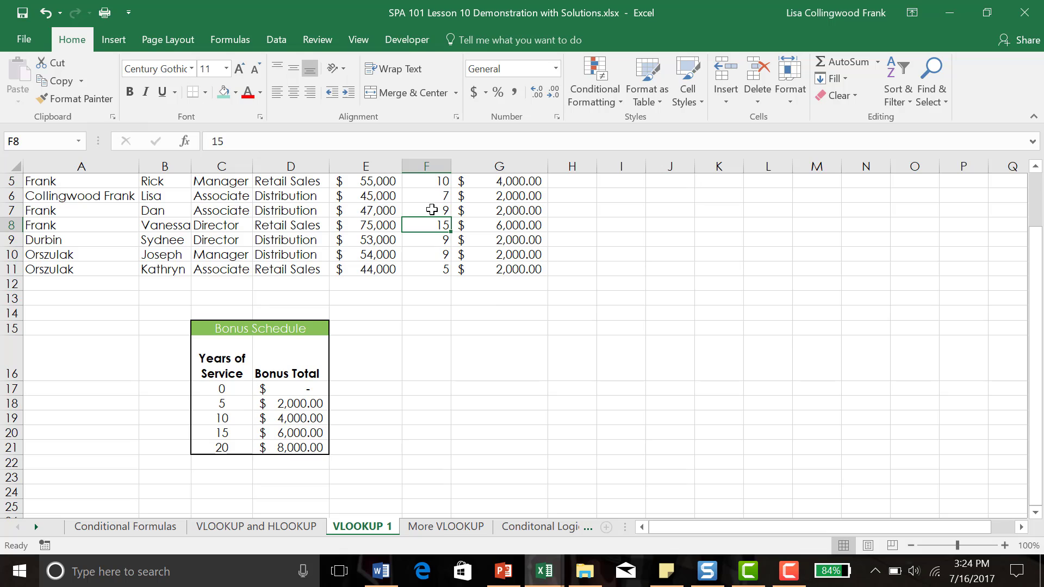
{"action": "left_click", "coordinate": [432, 210]}
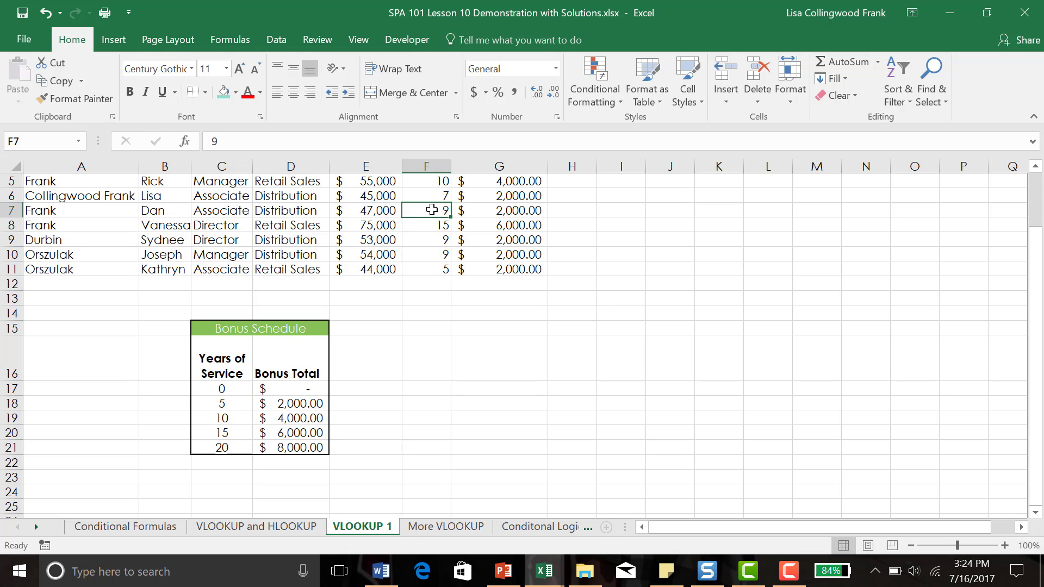